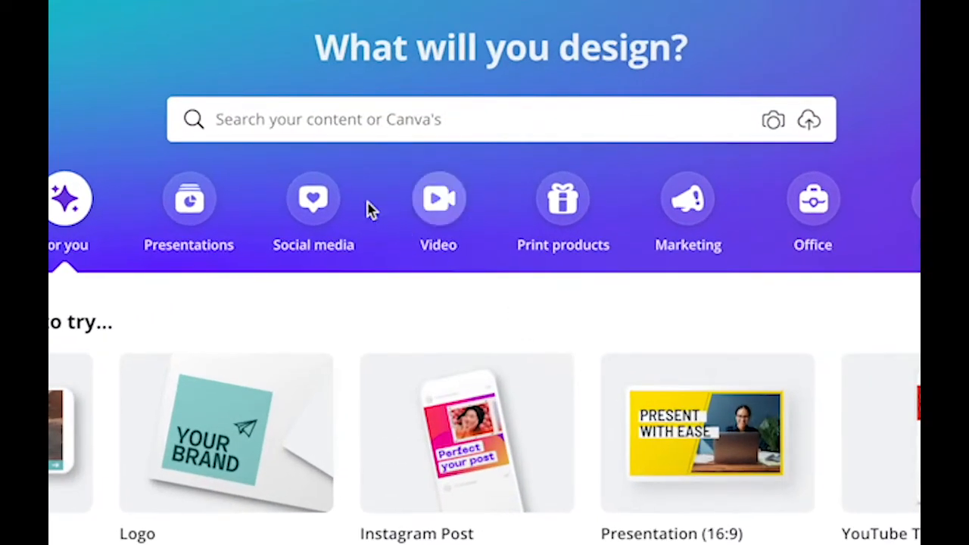
- Search the templates for "tiktok background" and open the TikTok Background results
left_click(317, 119)
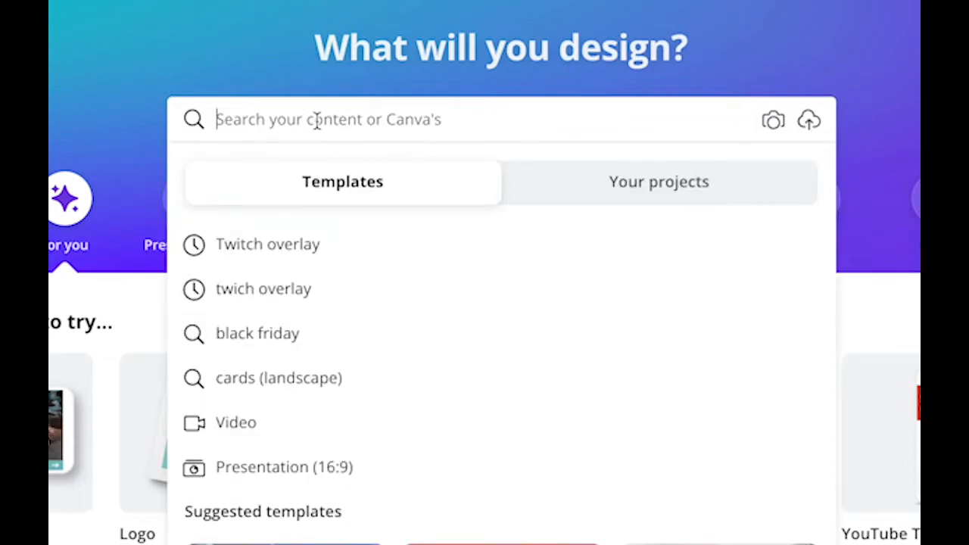
type("tiktok")
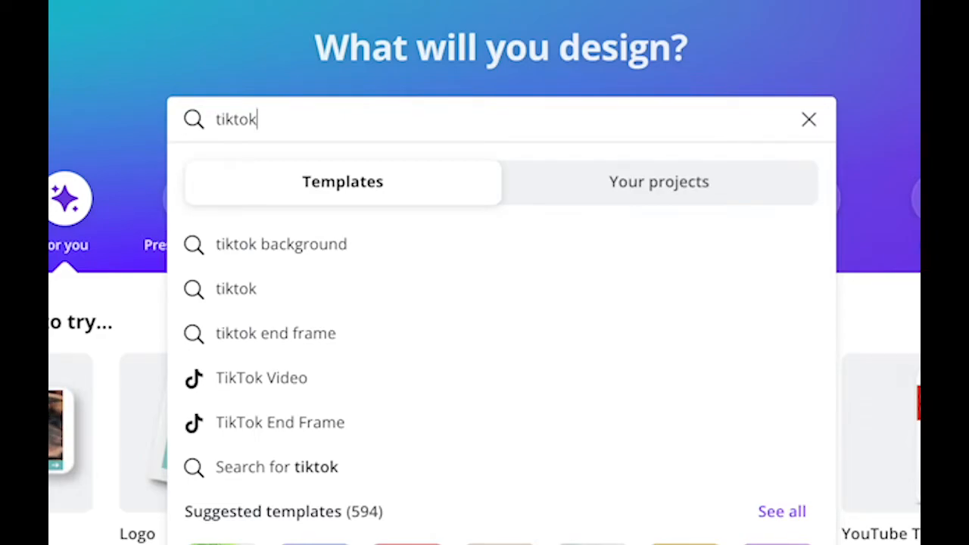
type("background")
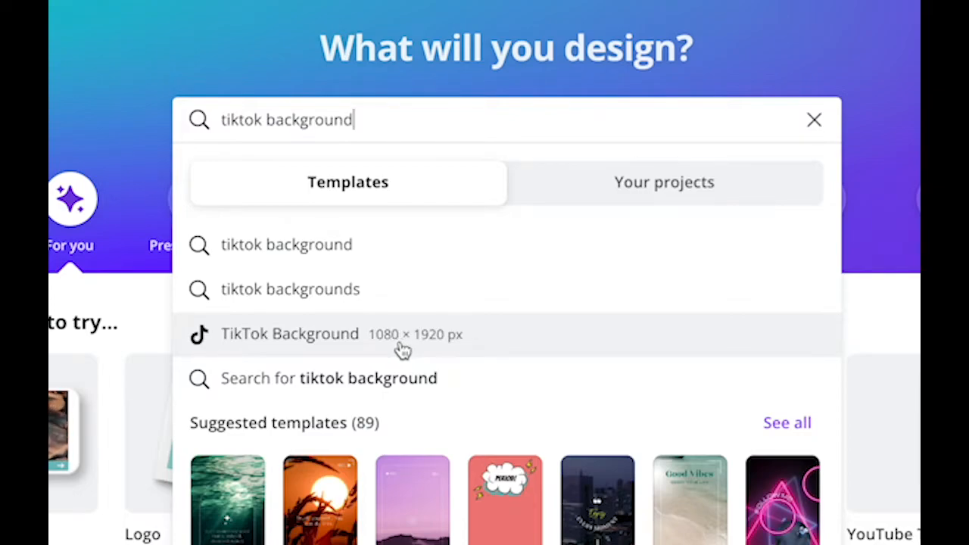
left_click(323, 341)
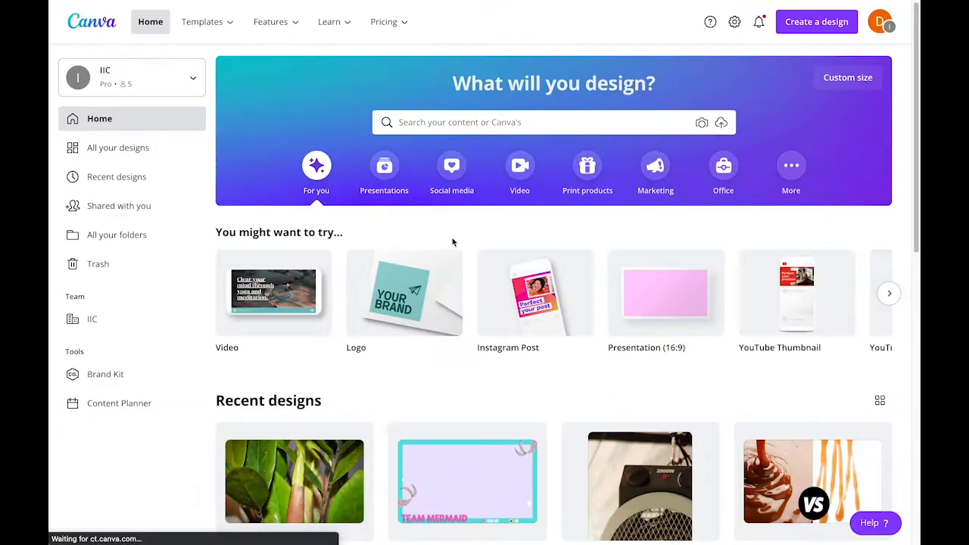
- Browse the available TikTok background templates to compare their designs
scroll(469, 451, "down", 2)
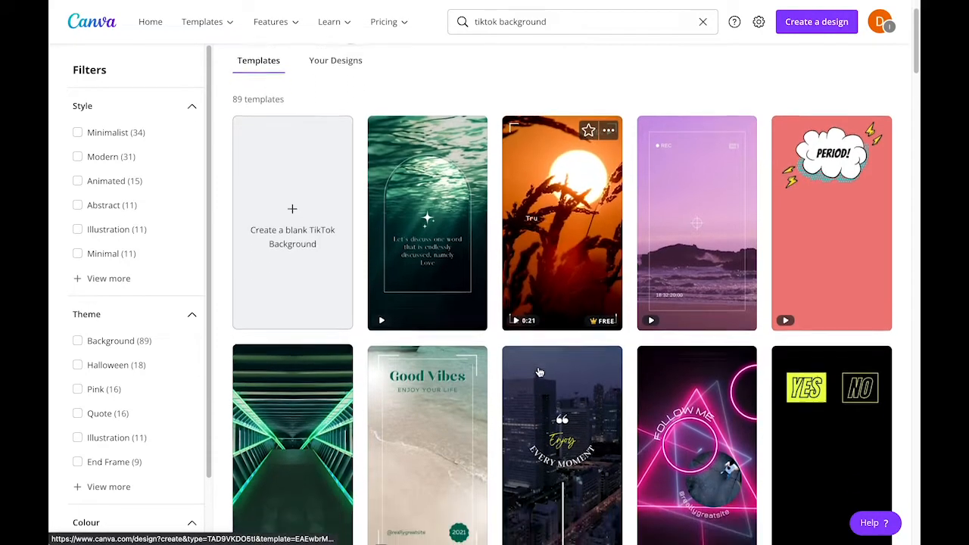
scroll(469, 452, "down", 5)
scroll(501, 353, "down", 5)
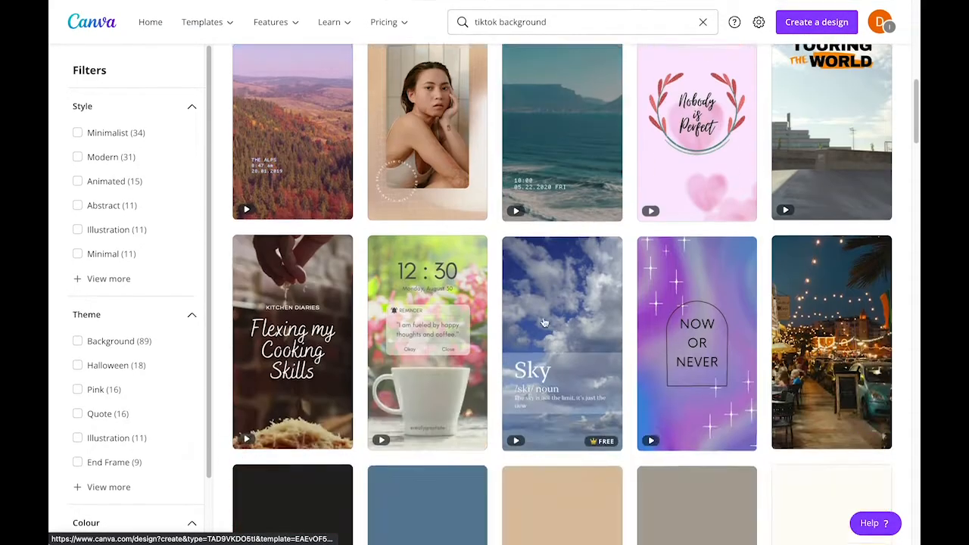
scroll(575, 340, "down", 5)
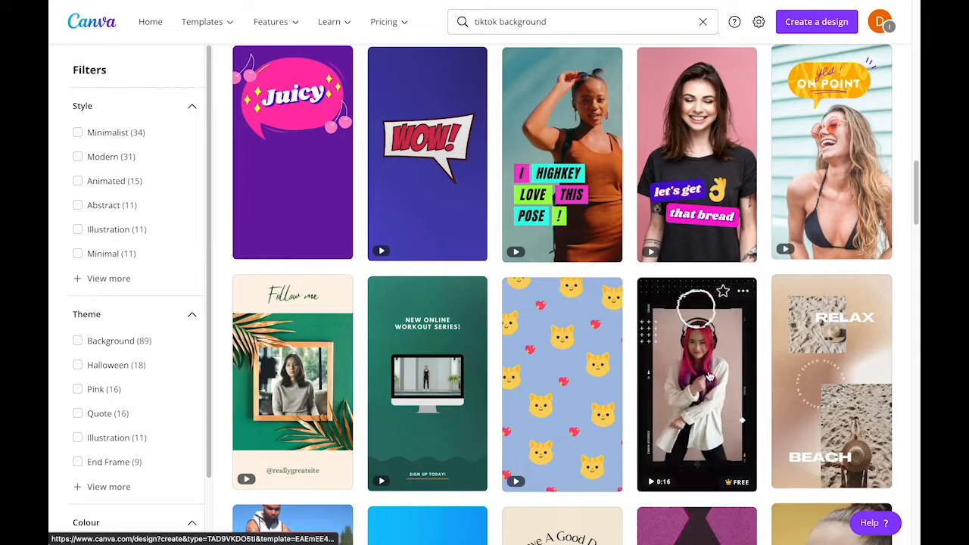
scroll(722, 380, "down", 5)
scroll(697, 363, "down", 3)
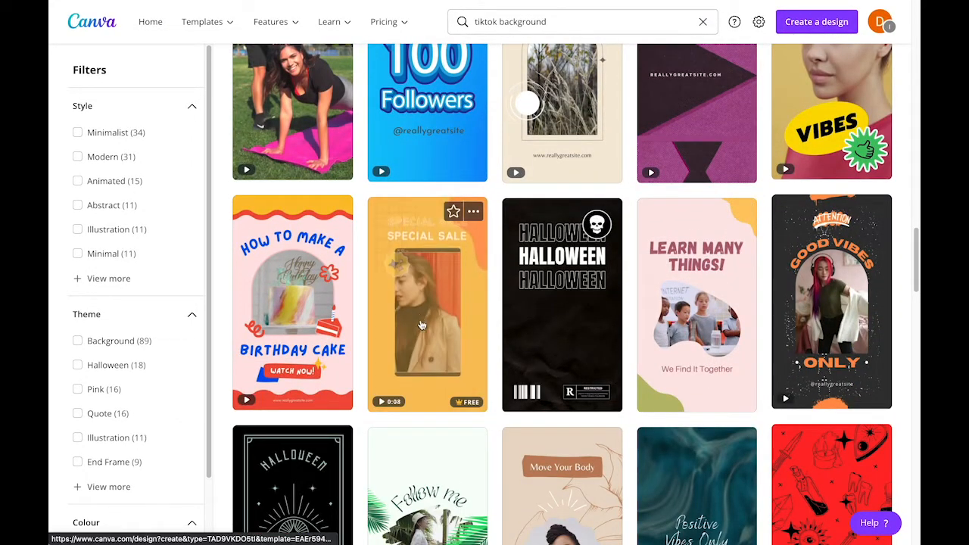
scroll(560, 366, "up", 13)
scroll(481, 325, "down", 1)
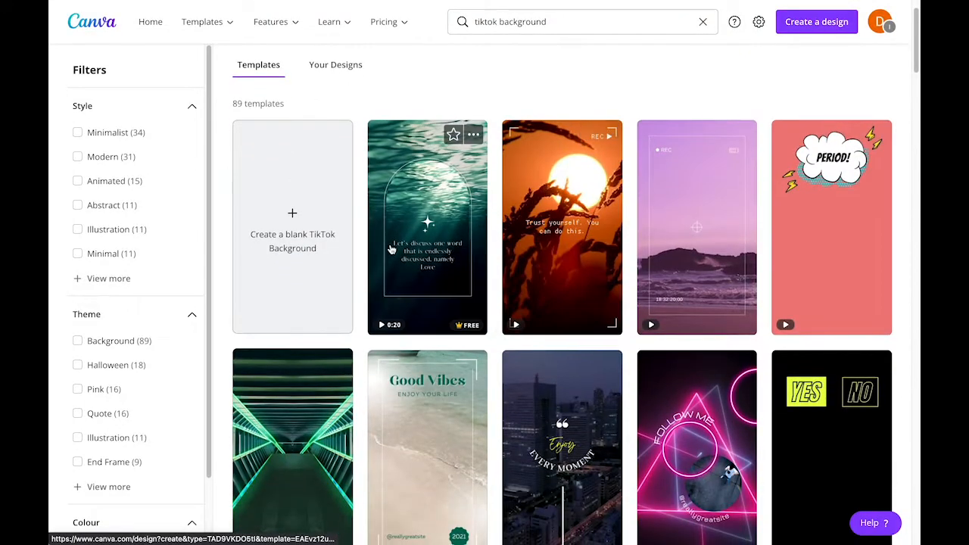
- Create a blank TikTok Background and set its page colour to the default light turquoise
left_click(288, 213)
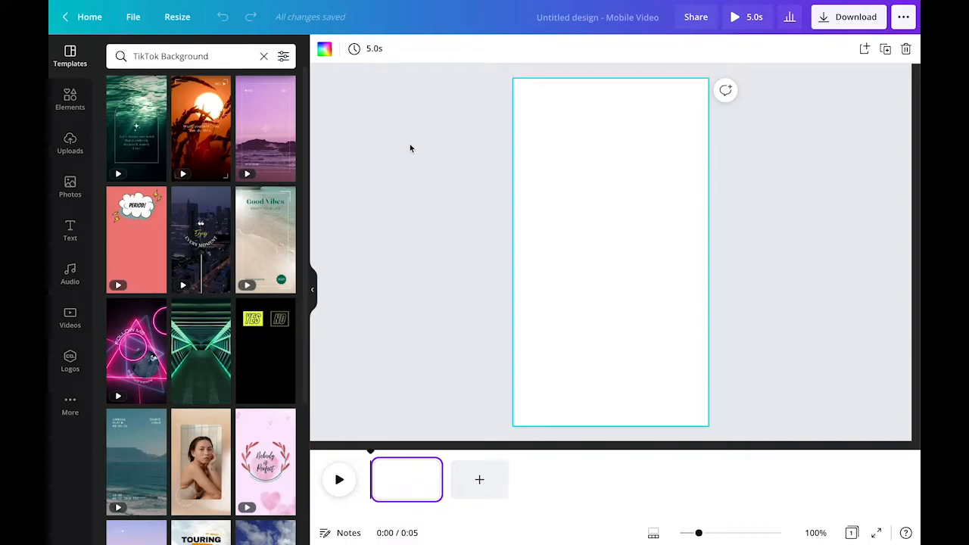
left_click(325, 49)
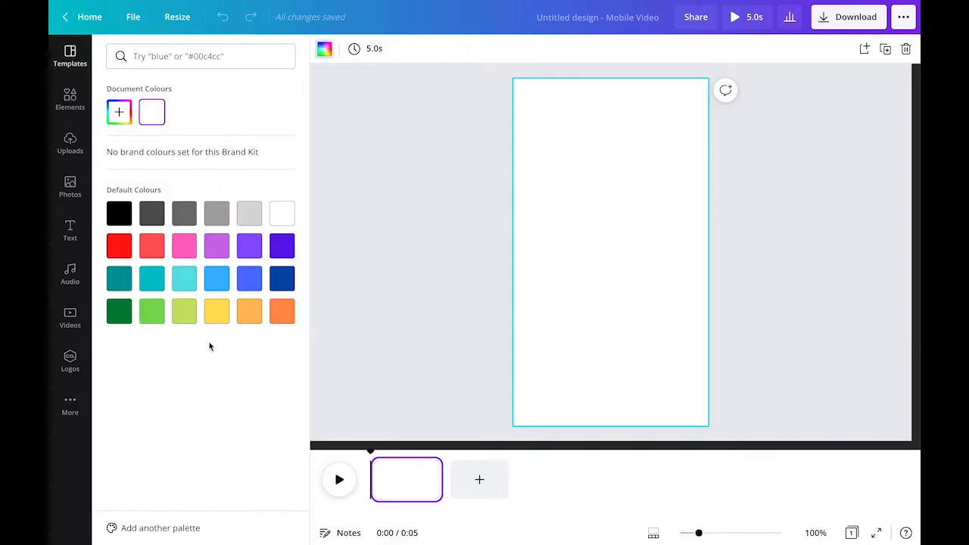
left_click(189, 279)
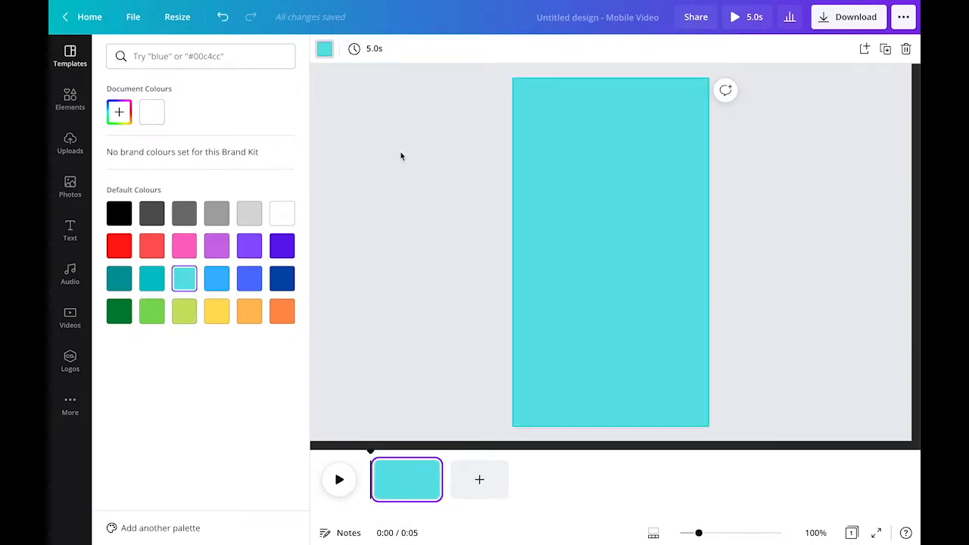
left_click(400, 157)
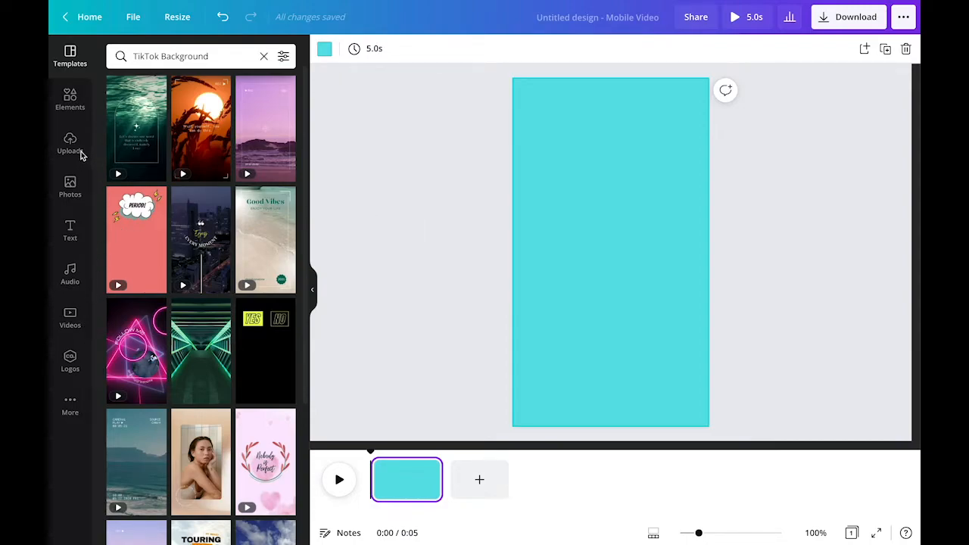
- Search the photos for "happy new year" and place the photo with the Happy New Year card near the top of the page
left_click(70, 189)
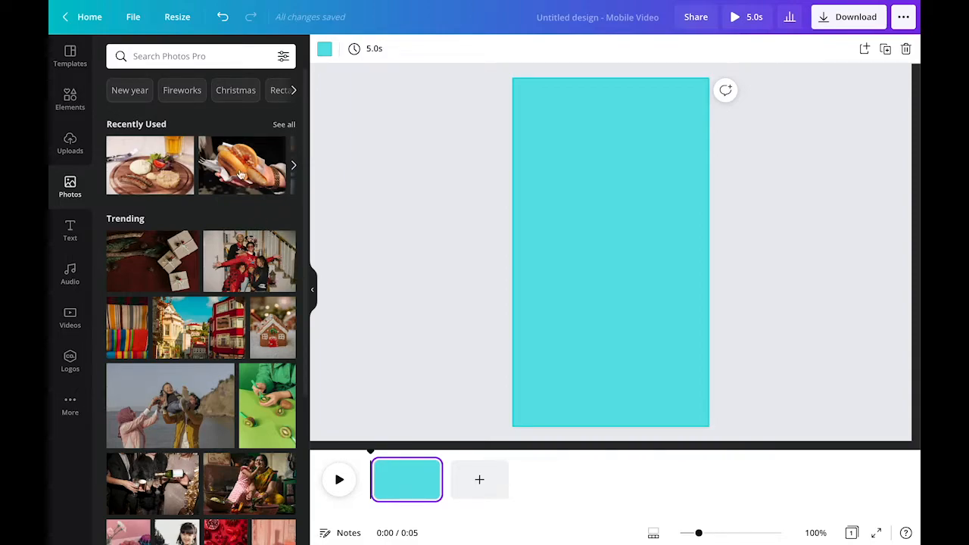
left_click(203, 56)
type("happy new year")
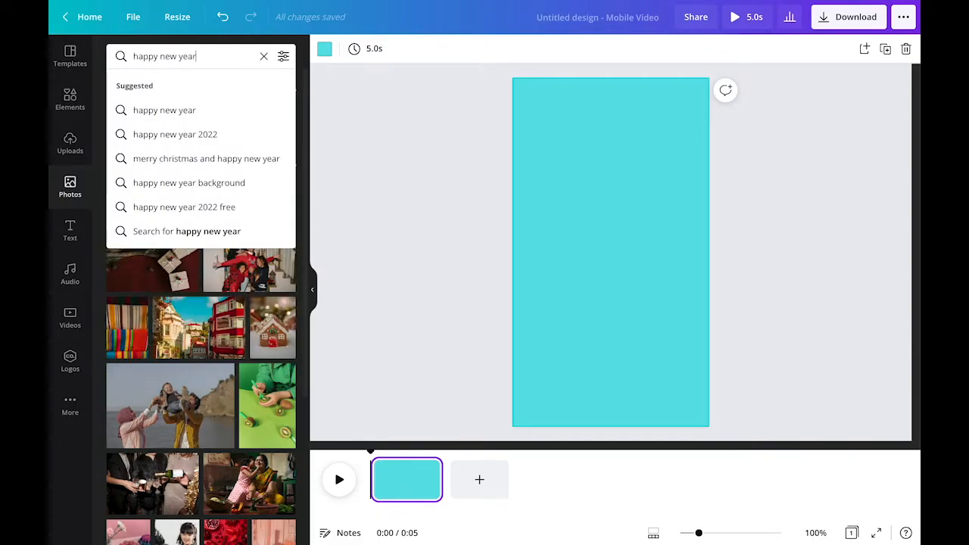
key("Return")
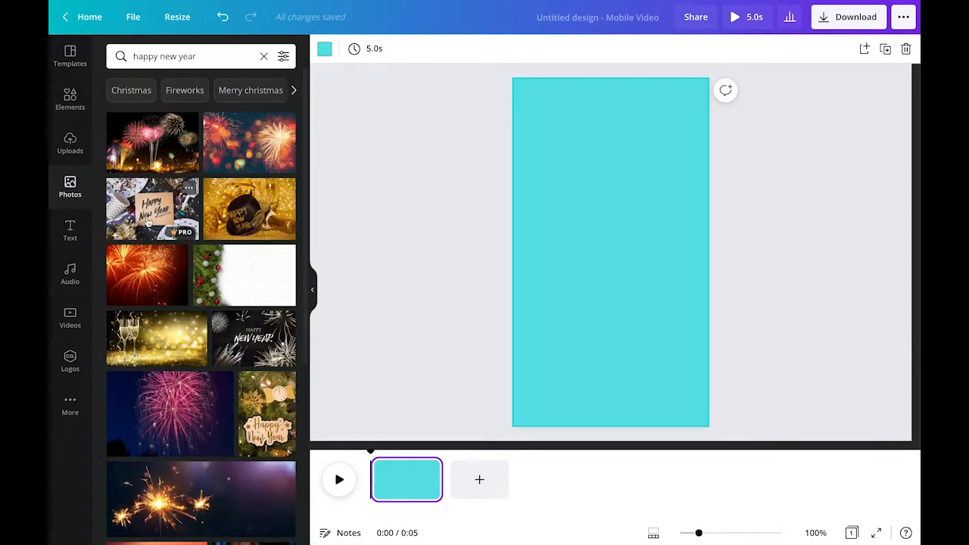
left_click_drag(173, 224, 551, 174)
left_click(545, 340)
left_click_drag(591, 249, 595, 213)
left_click(580, 294)
left_click(324, 326)
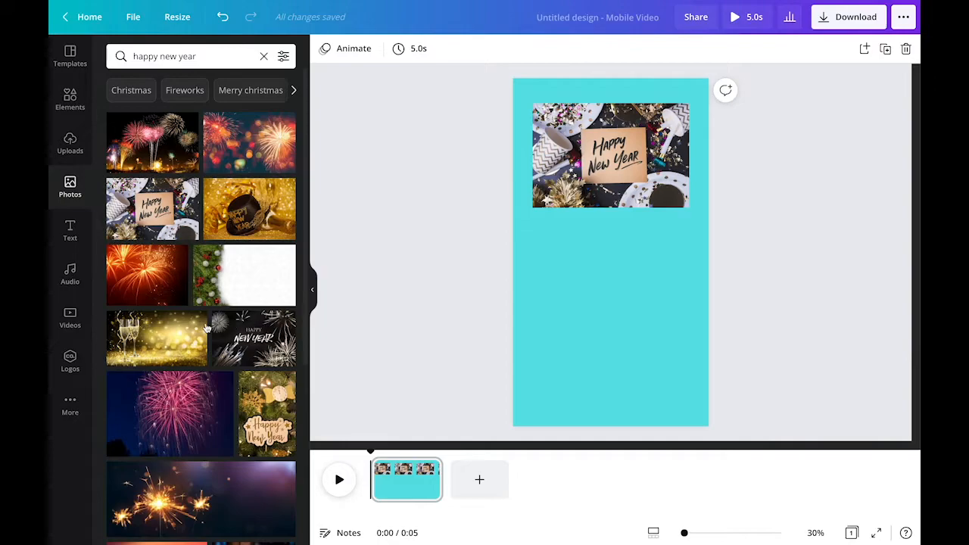
- Add the gold Happy New Year balloon photo and place it in the lower part of the page
scroll(205, 327, "down", 3)
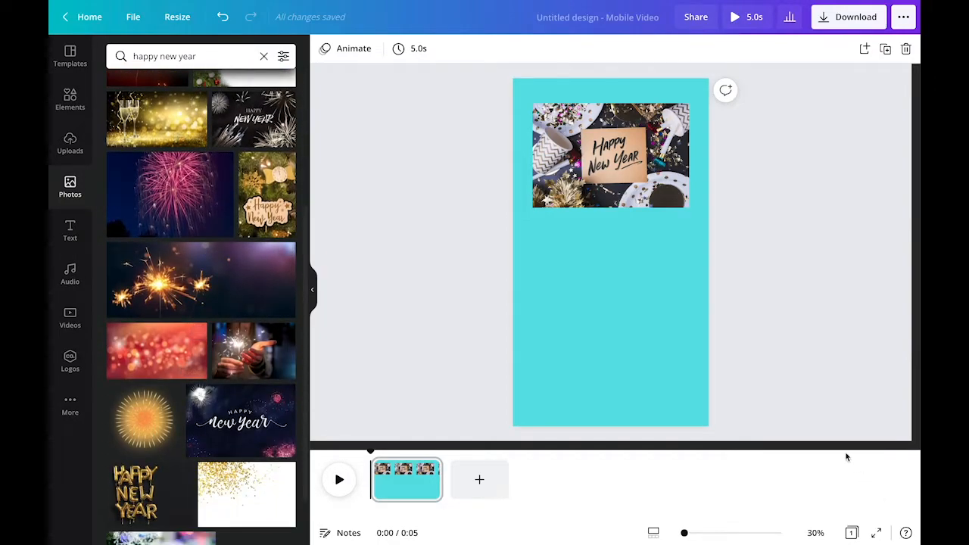
left_click(135, 492)
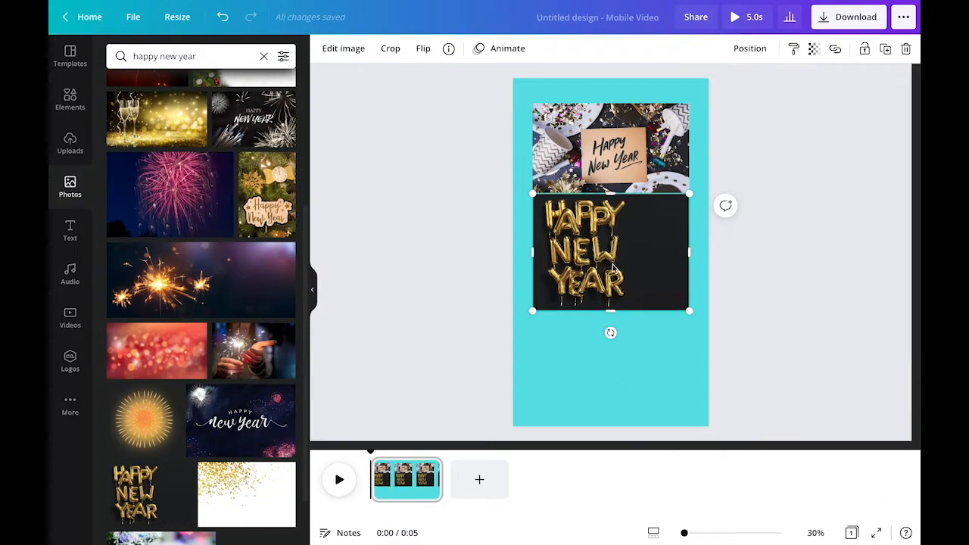
left_click_drag(587, 241, 587, 319)
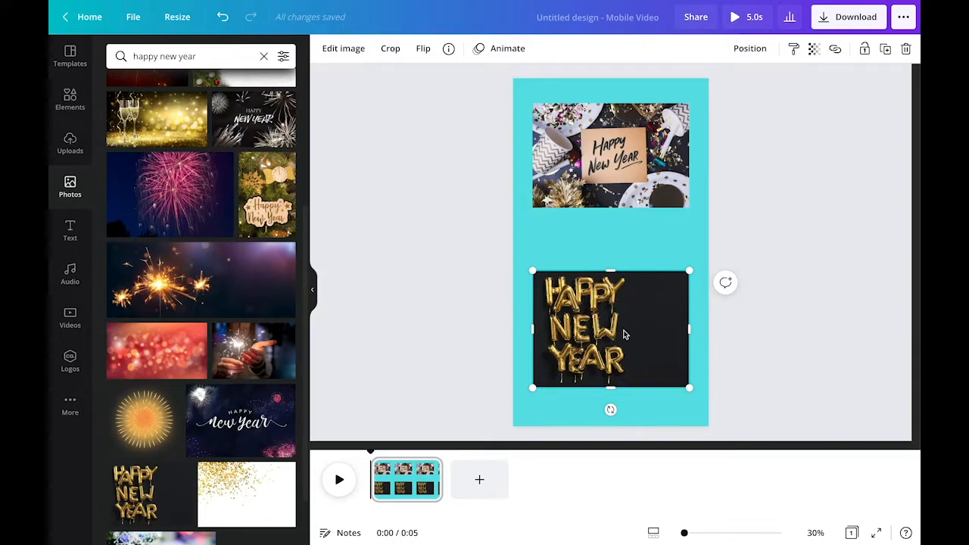
left_click(607, 246)
- Remove the dark background from the gold balloon photo with the Background Remover
left_click(608, 321)
left_click(345, 49)
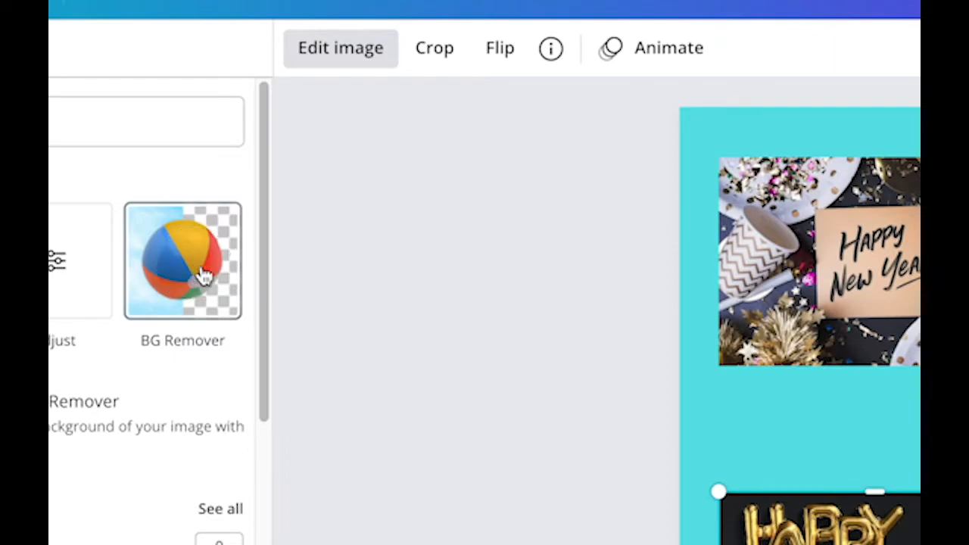
left_click(200, 273)
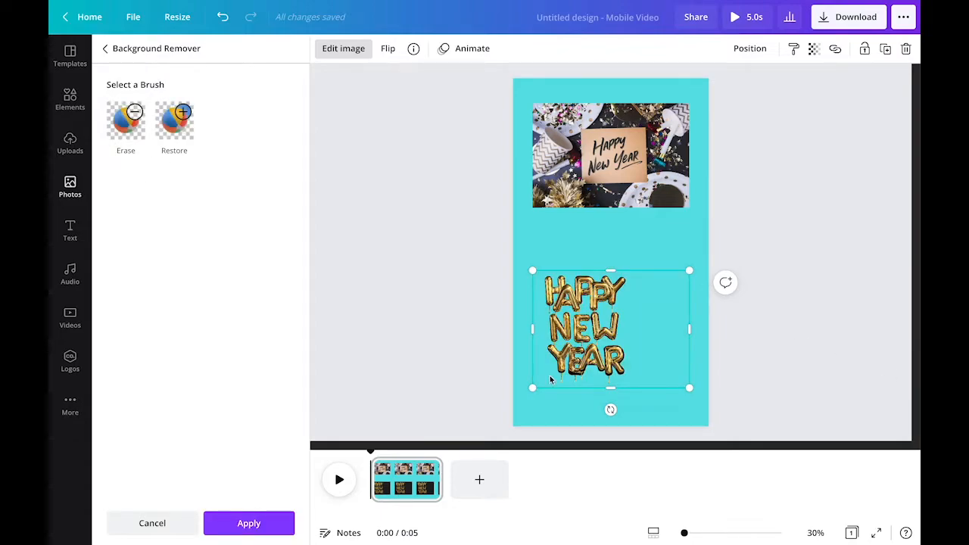
left_click(363, 347)
- Move the cut-out gold balloon lettering into the lower right corner of the page
left_click(604, 327)
left_click(627, 220)
left_click(605, 318)
left_click_drag(619, 311, 638, 344)
- Shrink the Happy New Year card photo to about two thirds of its size, keeping its upper left corner in place
left_click(733, 275)
left_click(620, 167)
left_click_drag(690, 210, 638, 174)
left_click(639, 257)
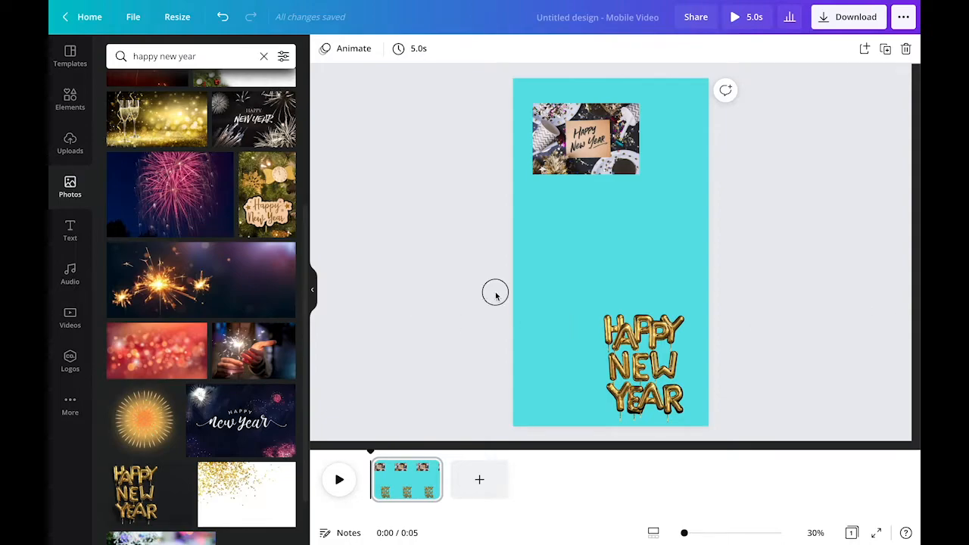
- Add the "Feelin' Cute" font combination and change its two lines to "Happy" and "New Year"
left_click(70, 229)
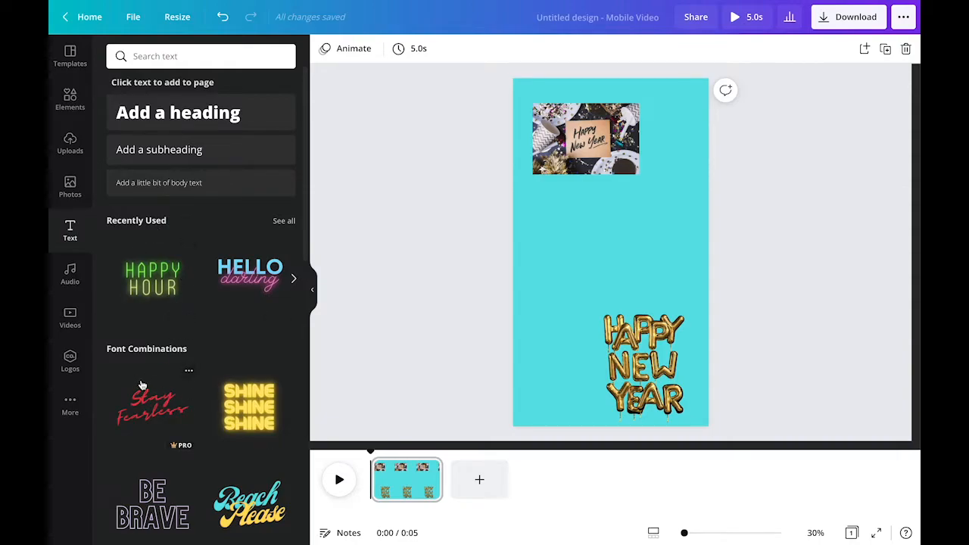
scroll(151, 386, "down", 5)
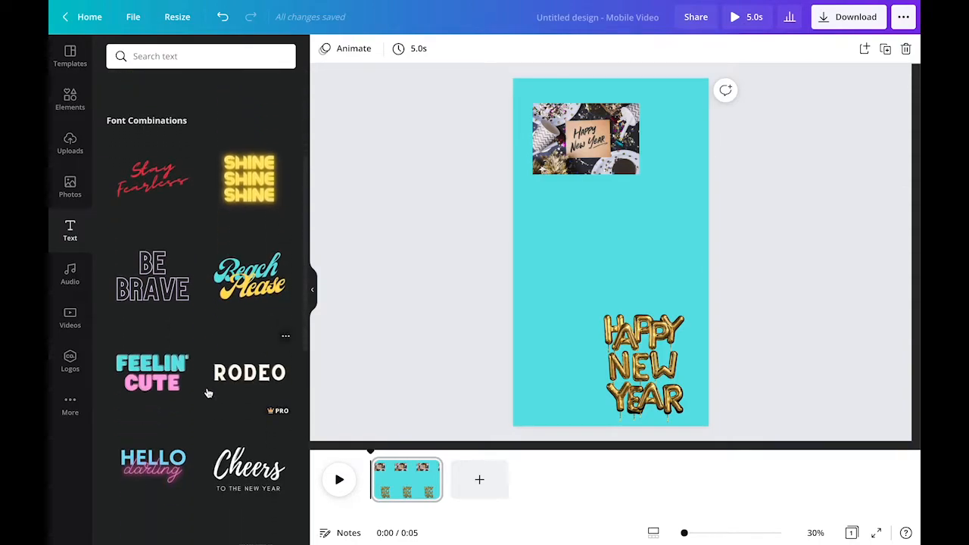
scroll(203, 347, "down", 1)
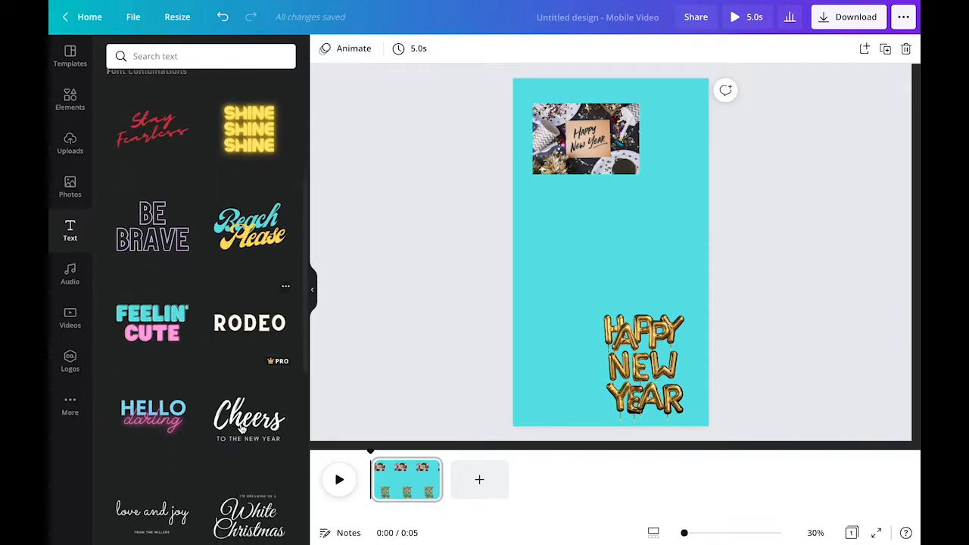
left_click(163, 332)
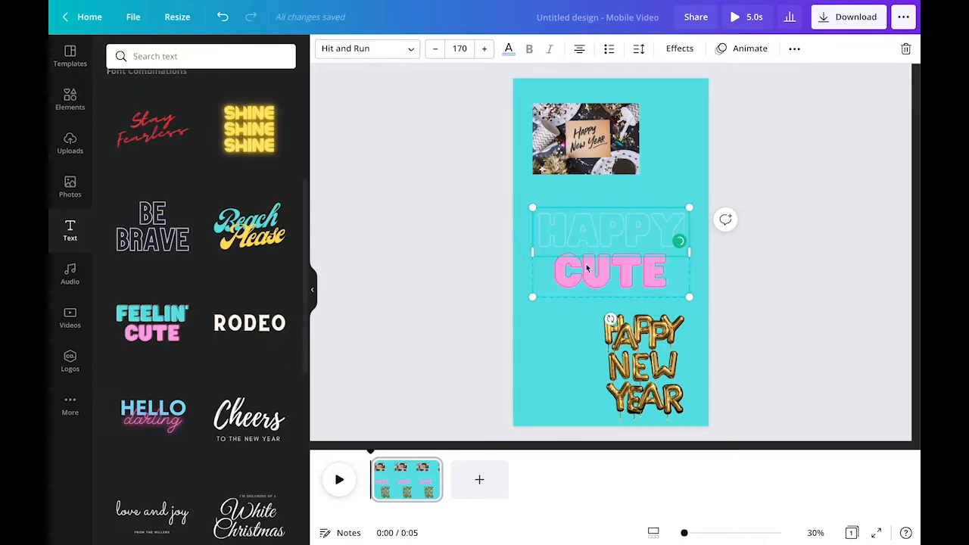
left_click(588, 268)
double_click(665, 263)
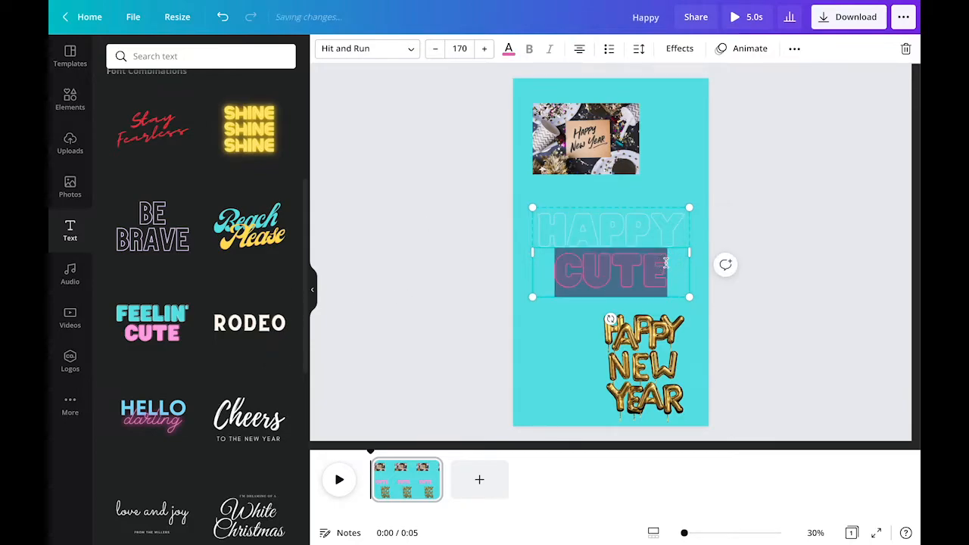
type("New Yea")
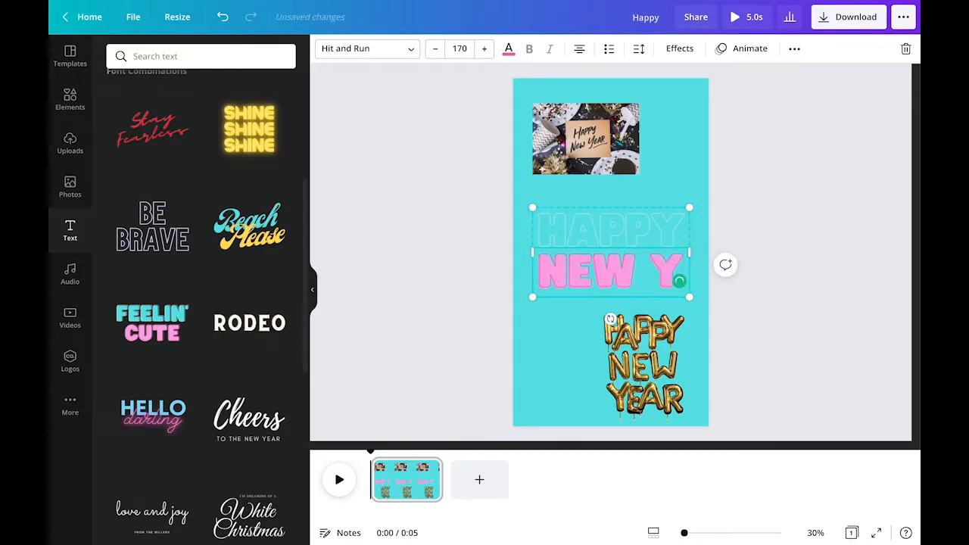
type("r")
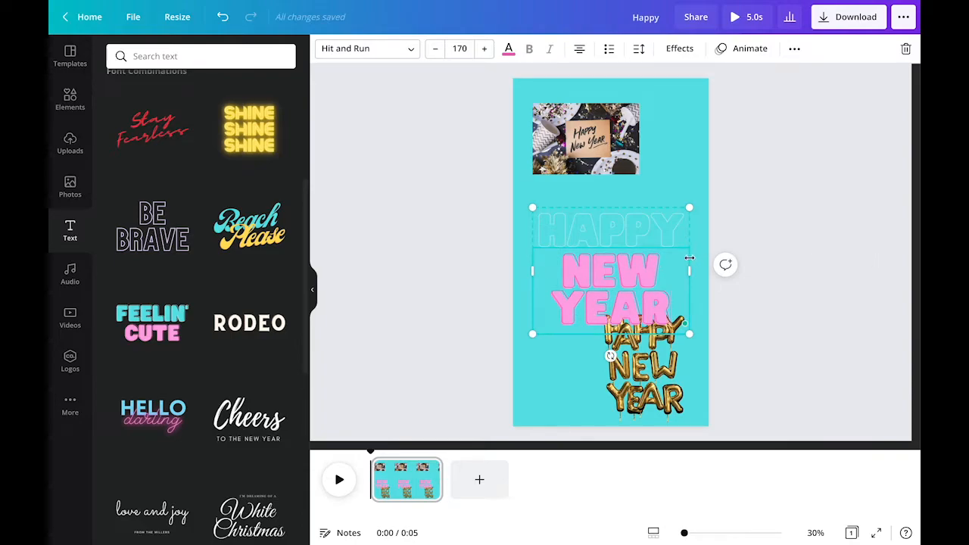
- Scale the Happy New Year text group down to a font size of about 127 and tilt it counterclockwise
left_click_drag(692, 333, 645, 297)
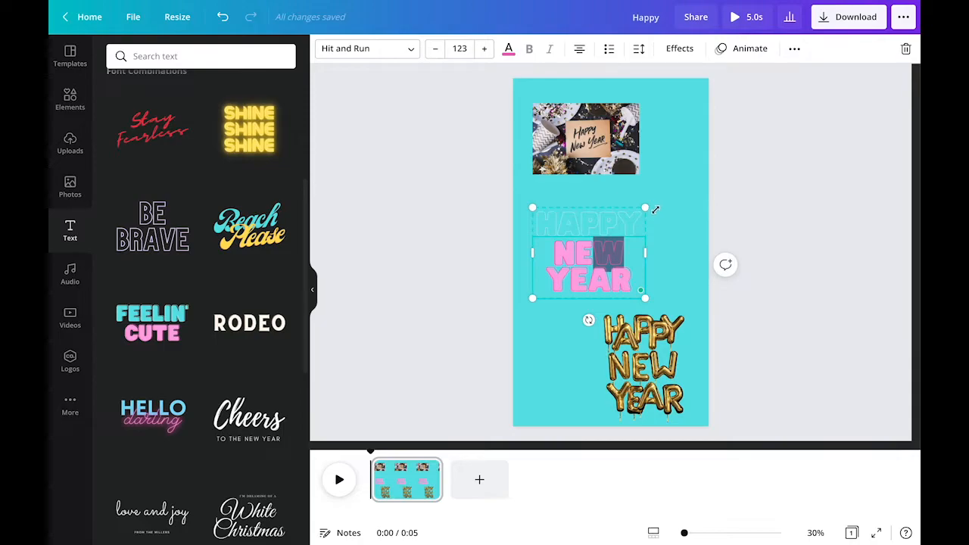
left_click_drag(653, 206, 657, 203)
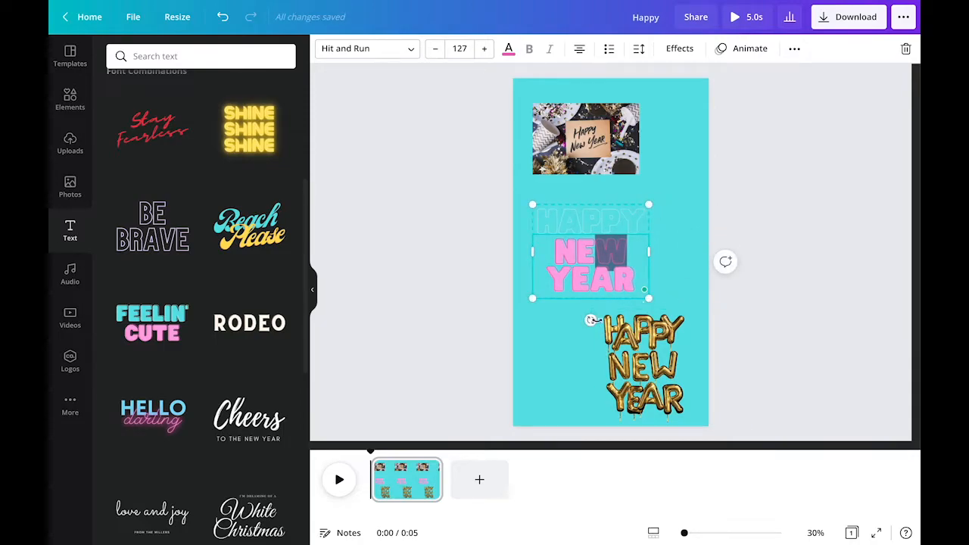
left_click_drag(591, 320, 650, 310)
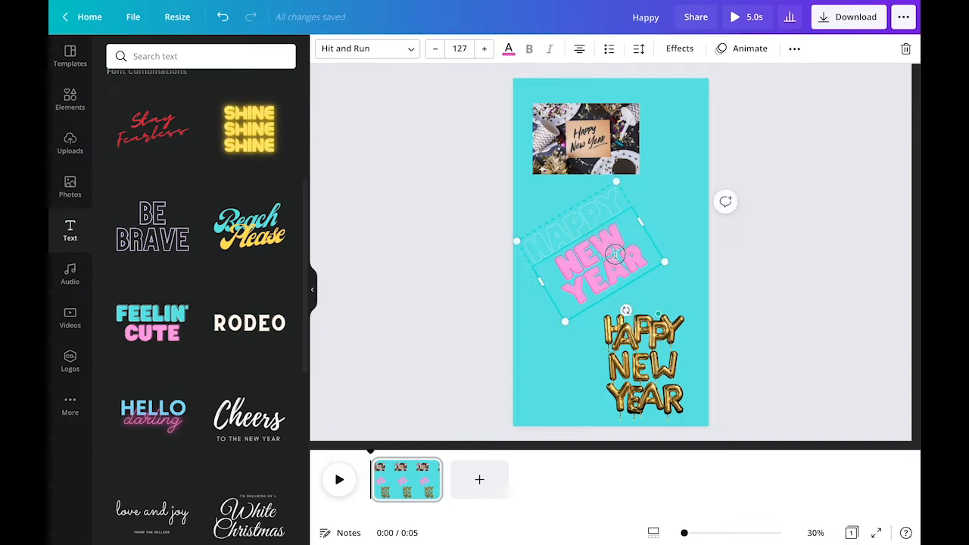
- Recolour the outlined "Happy" line with the near-black photo colour taken from the gold balloon lettering
double_click(553, 236)
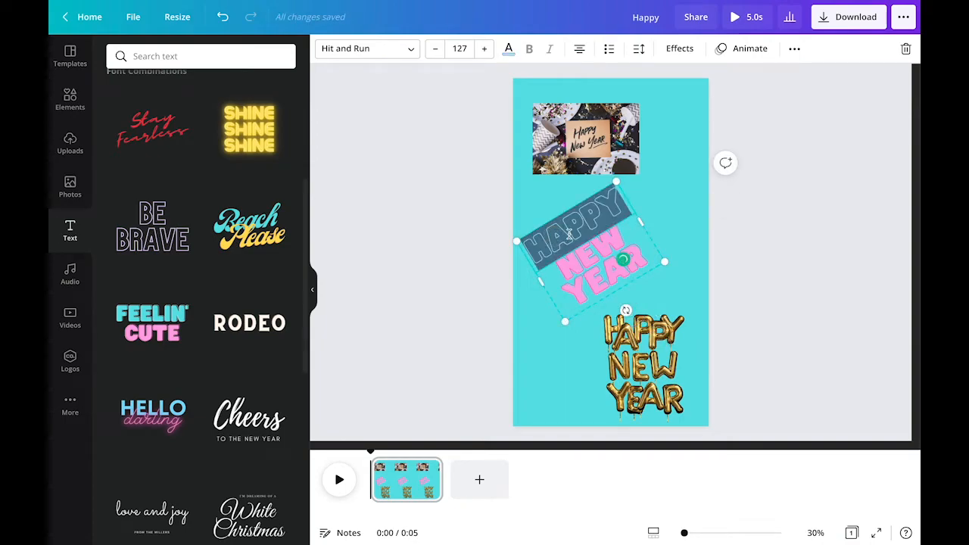
left_click(414, 52)
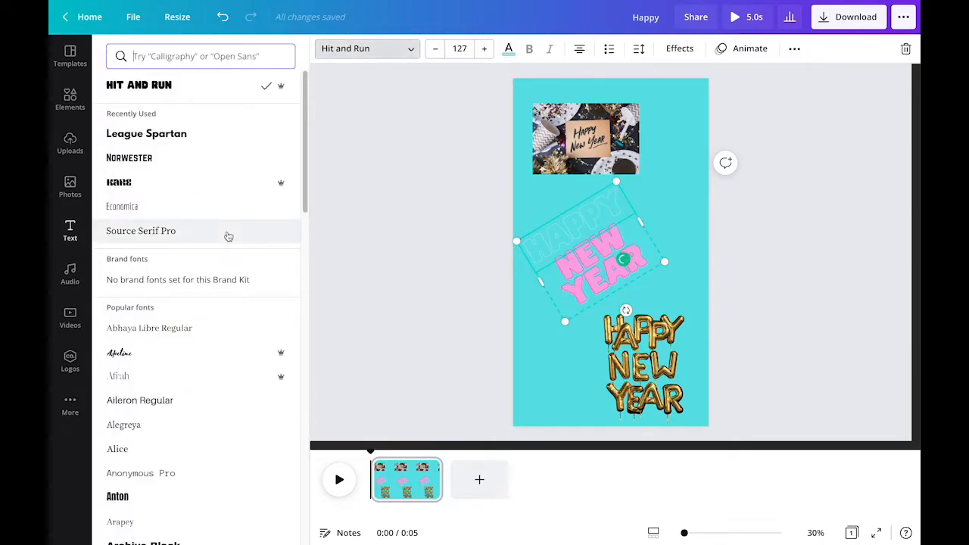
left_click(508, 49)
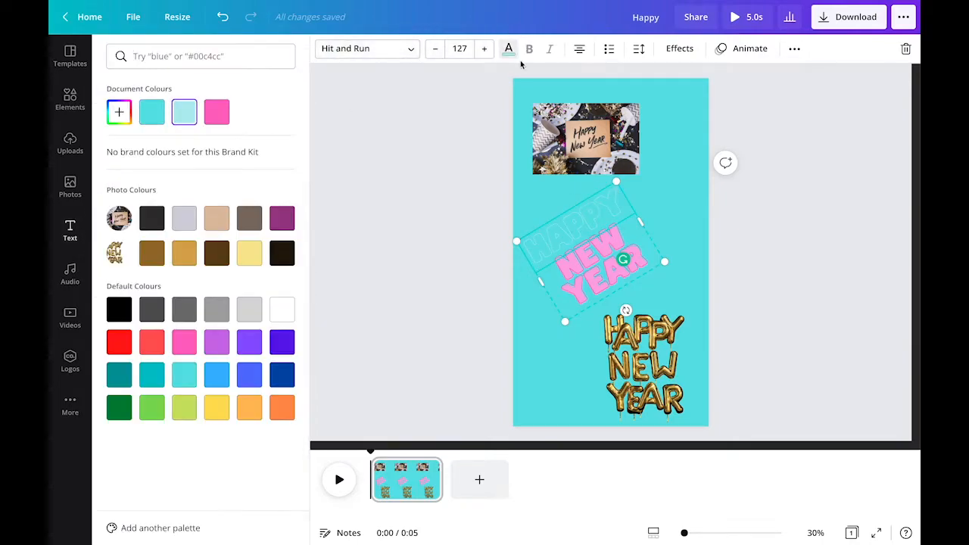
left_click(282, 254)
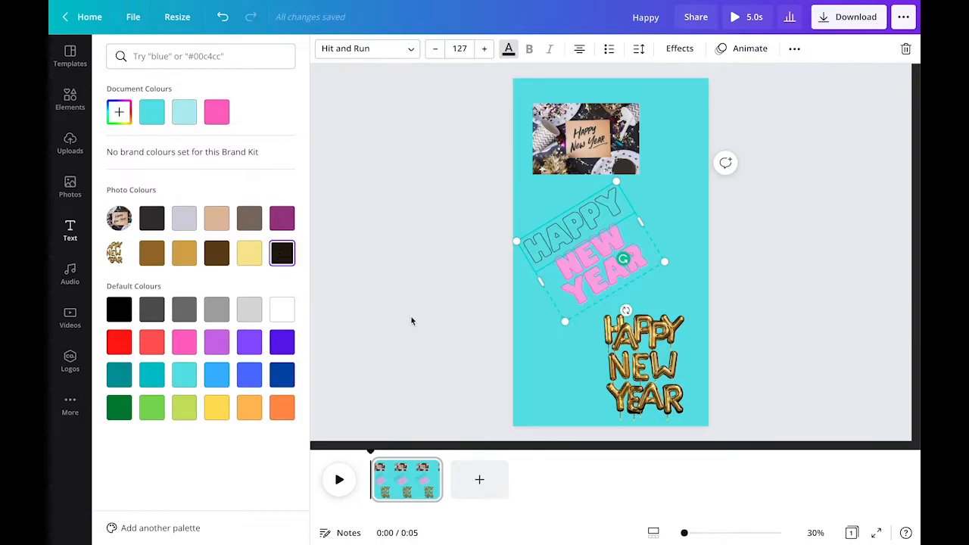
left_click(531, 324)
- Move the tilted Happy New Year text group rightward, between the card photo and the gold balloon lettering
left_click(573, 331)
left_click_drag(585, 247, 621, 243)
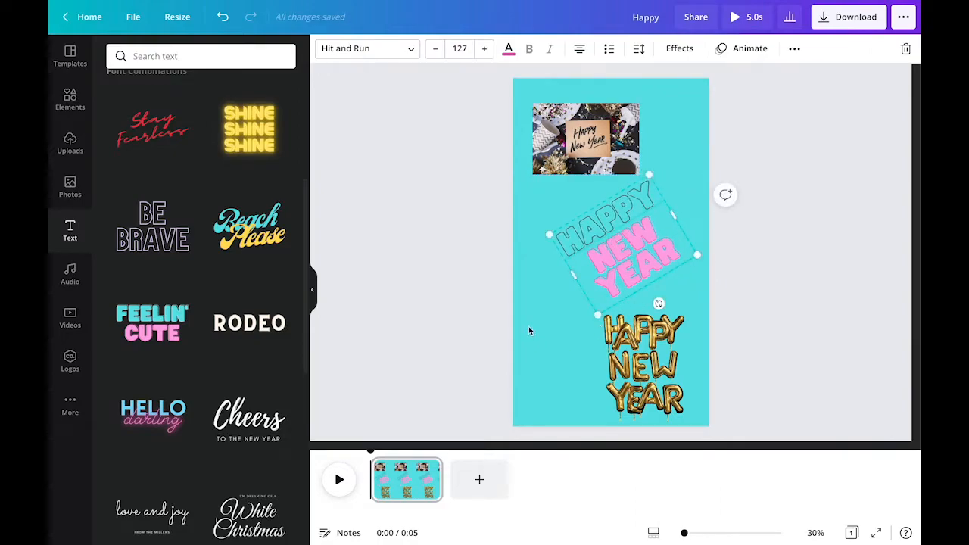
left_click(528, 334)
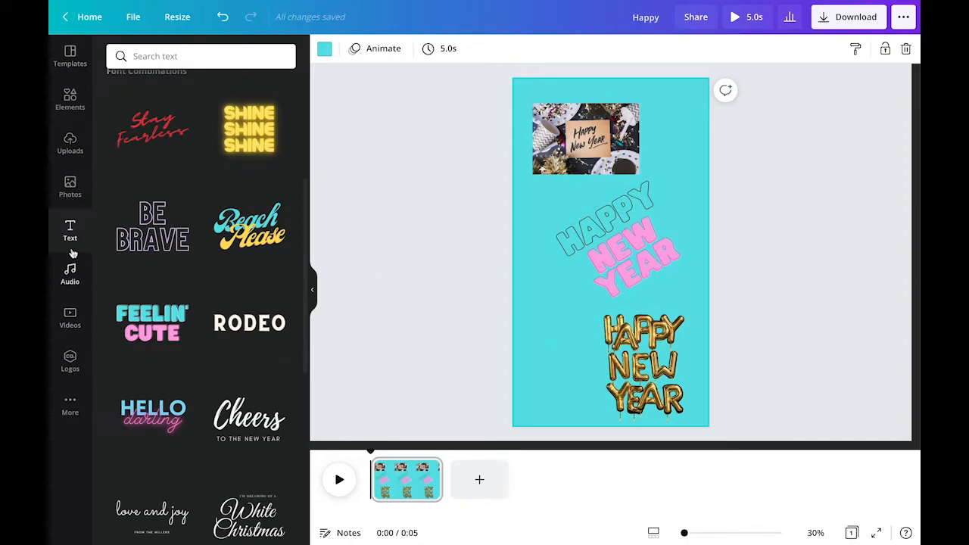
- Add the round orange firework from the "happy new year" photos and place it partly off the page's left edge, beside the balloon lettering
left_click(70, 187)
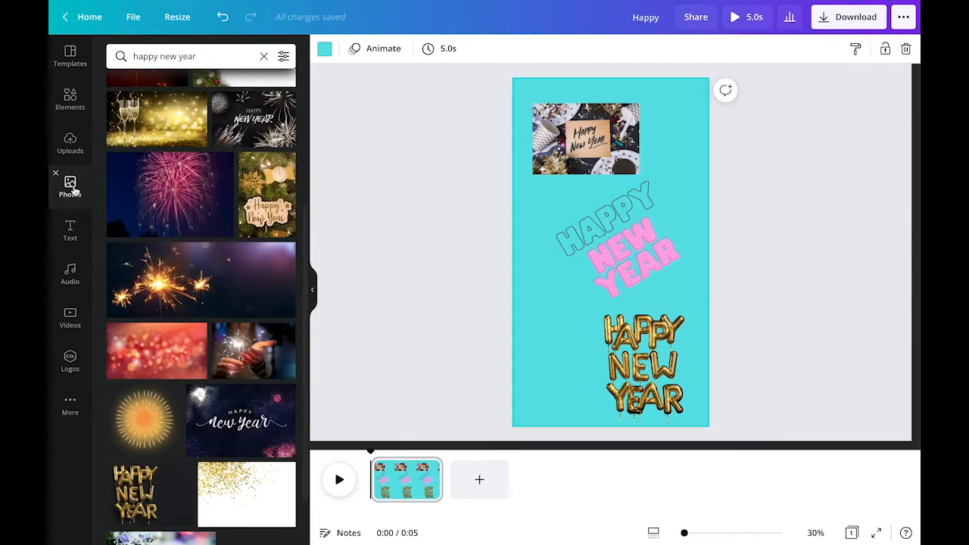
left_click(144, 420)
left_click_drag(615, 280, 508, 372)
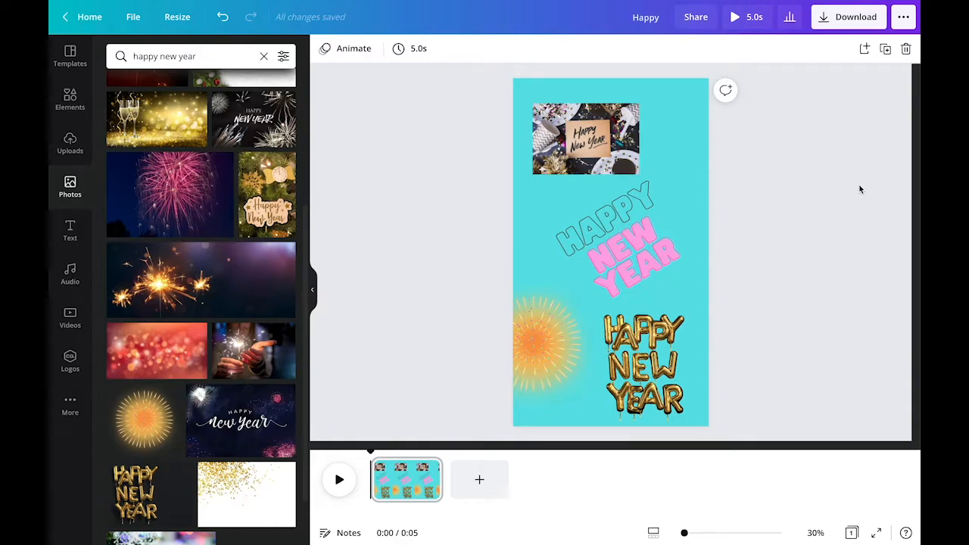
- Download the finished design as a PNG image
left_click(852, 18)
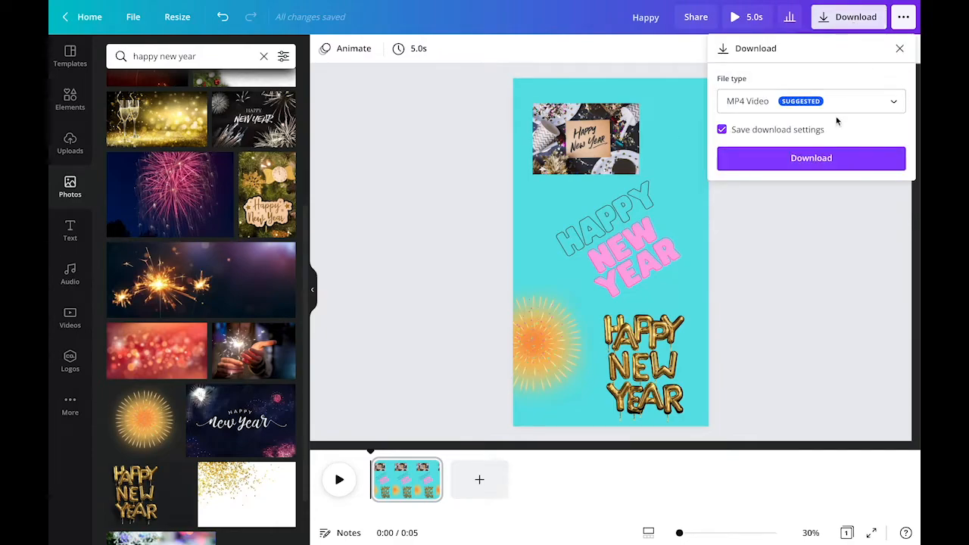
left_click(873, 102)
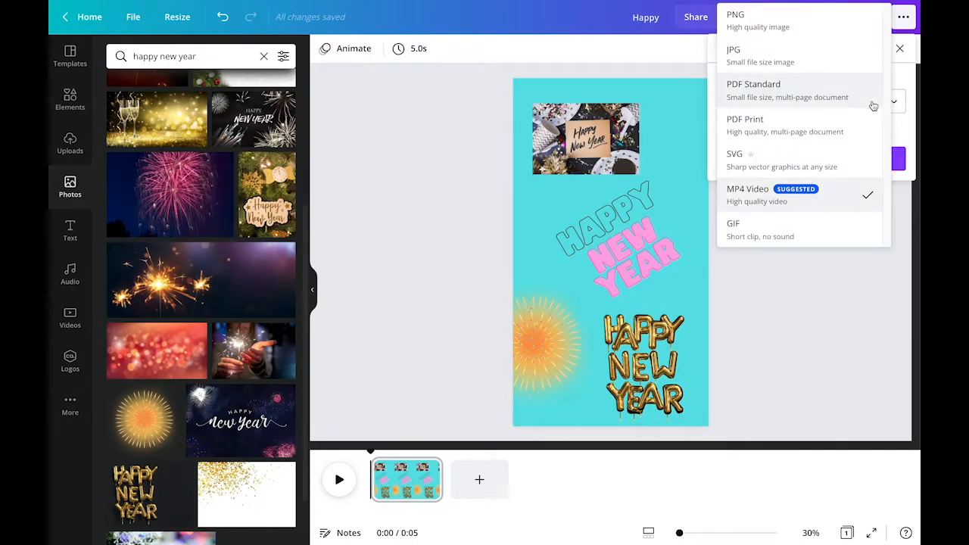
left_click(787, 22)
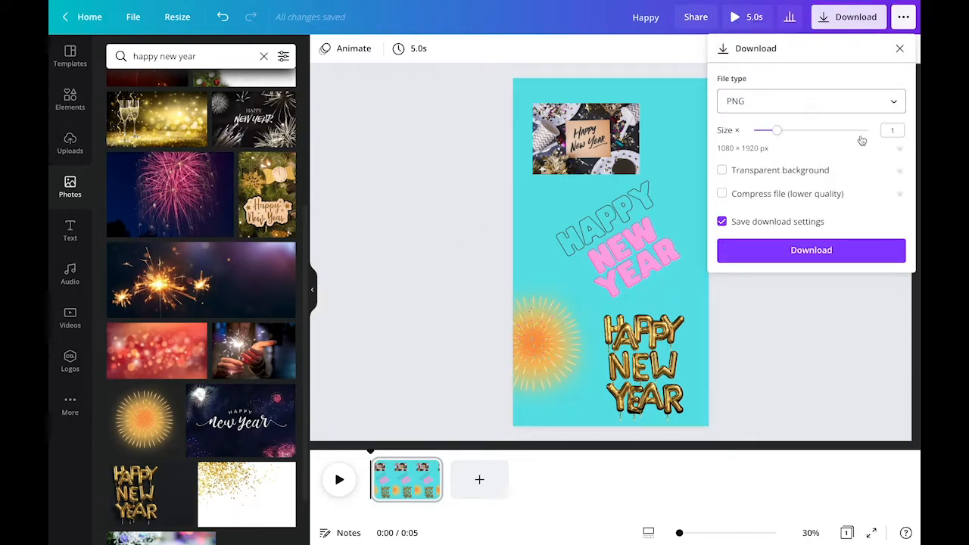
left_click(867, 103)
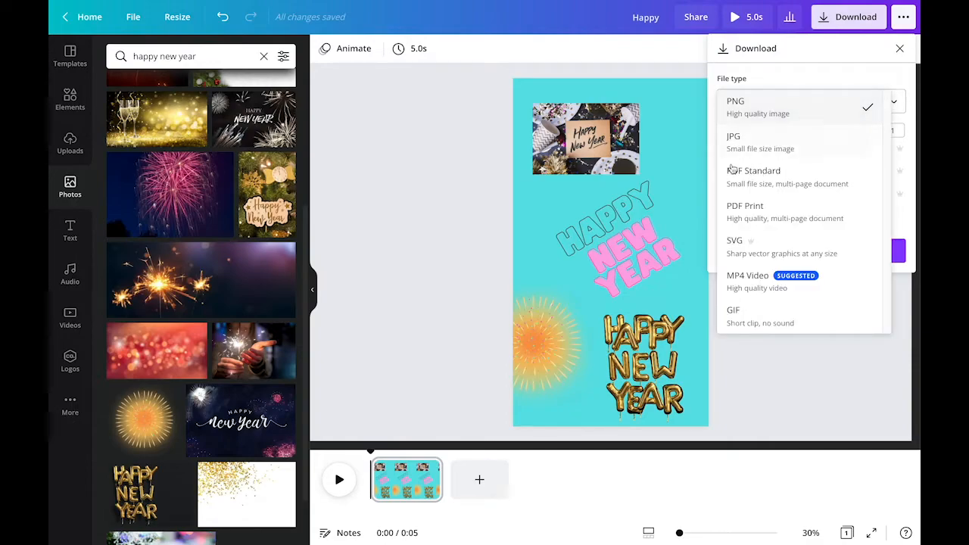
left_click(440, 162)
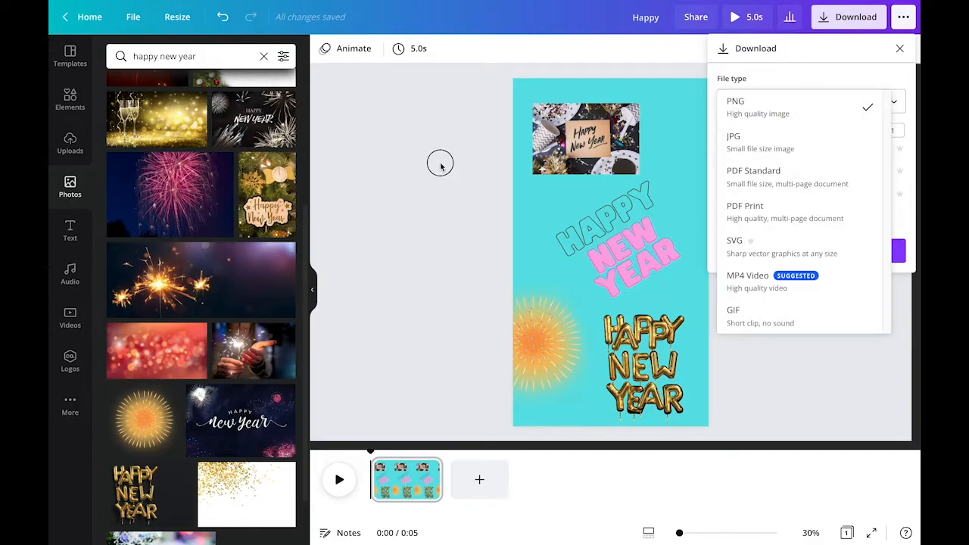
left_click(793, 256)
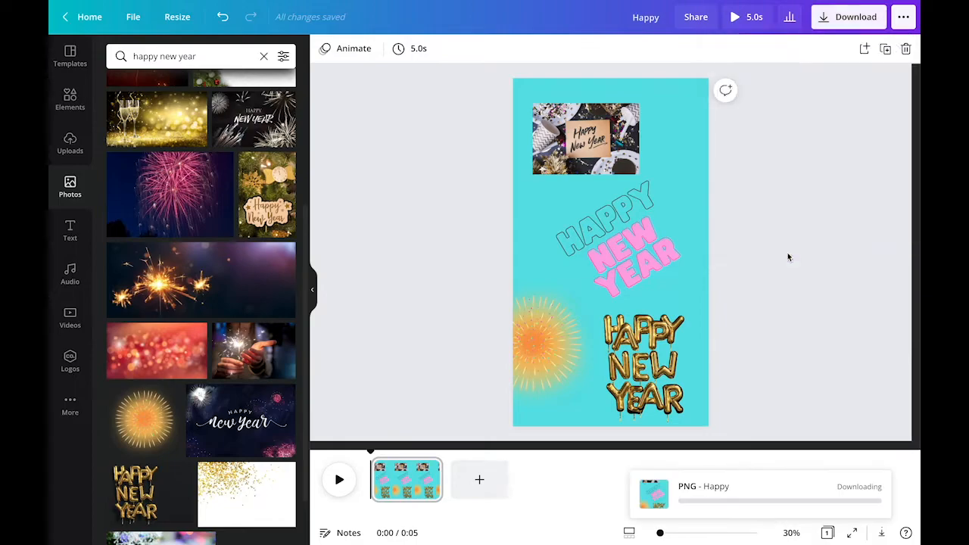